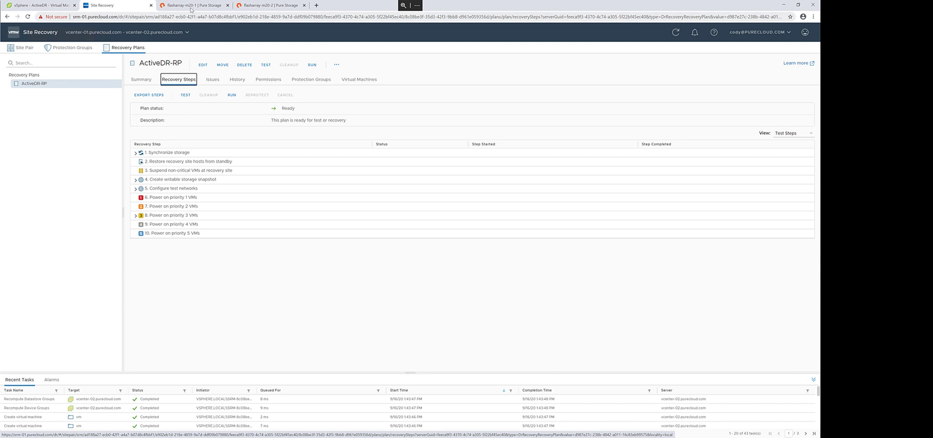
Step: Review the ActiveDR pods on the flasharray-m20-1 and flasharray-m20-2 arrays
left_click(191, 8)
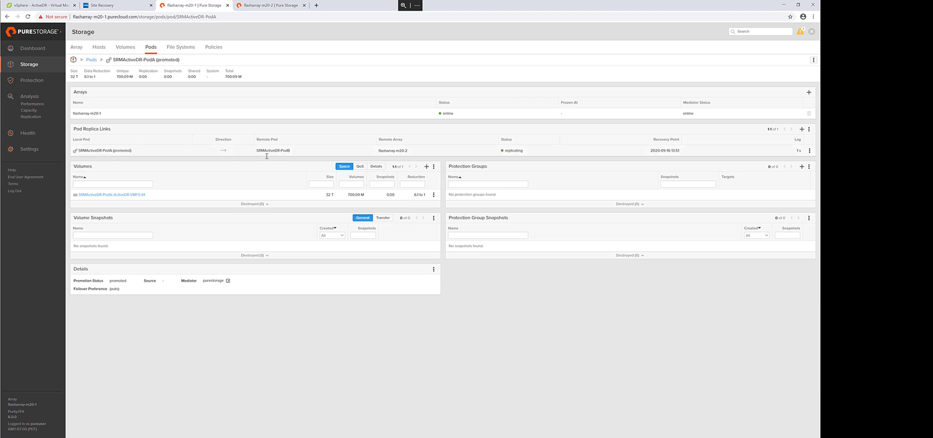
left_click(270, 6)
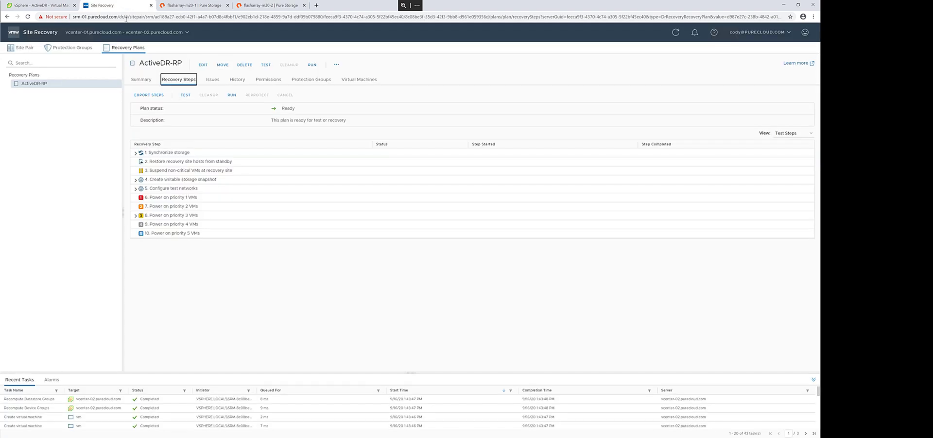
Step: Launch an ActiveDR-RP test recovery with recent changes replicated, and expand the writable snapshot step
left_click(185, 95)
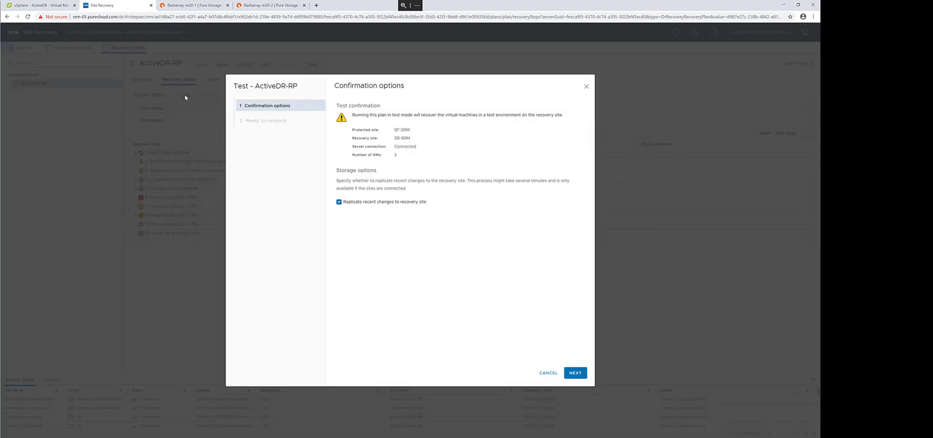
left_click(576, 374)
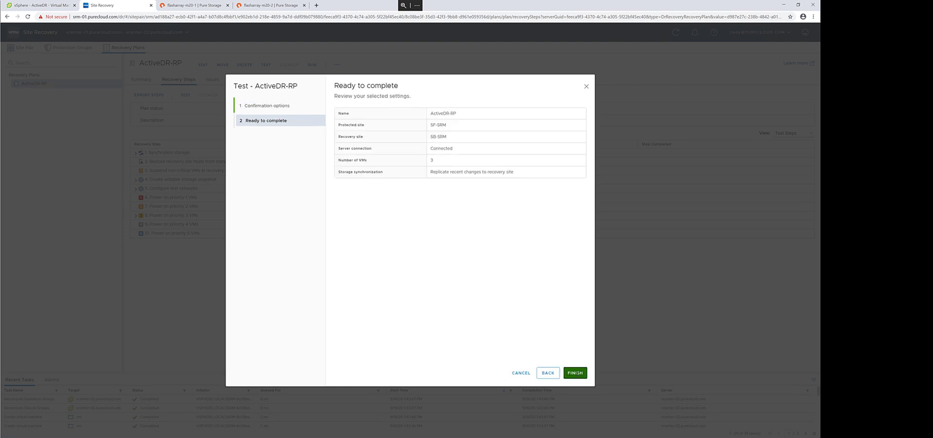
left_click(575, 373)
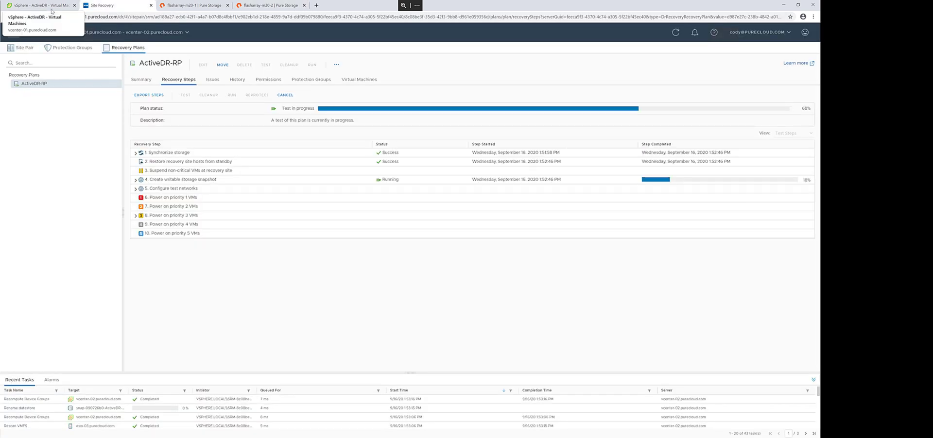
left_click(136, 180)
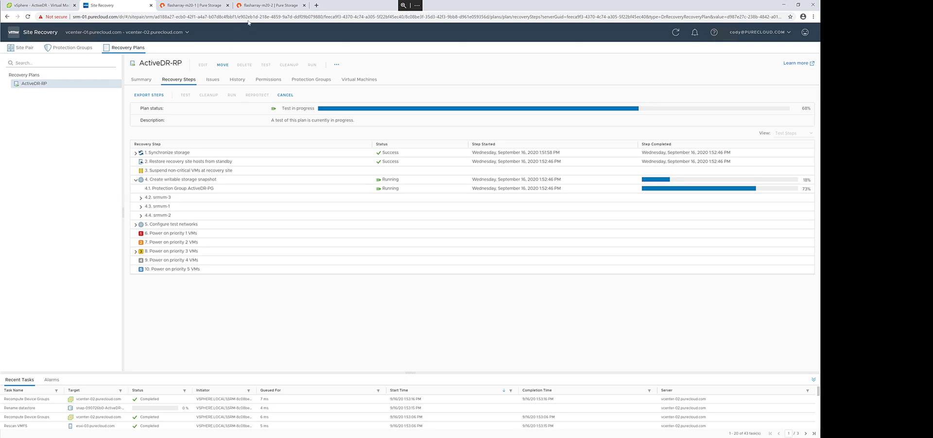
Step: Confirm ActiveDR-VMFS-01 connects to the Sunnyvale host group, check the ActiveDR VMs, then return to the test
left_click(265, 8)
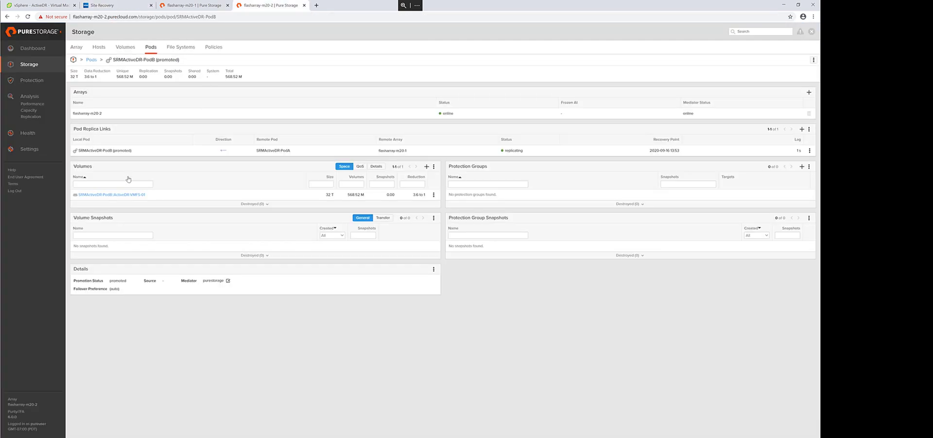
left_click(130, 194)
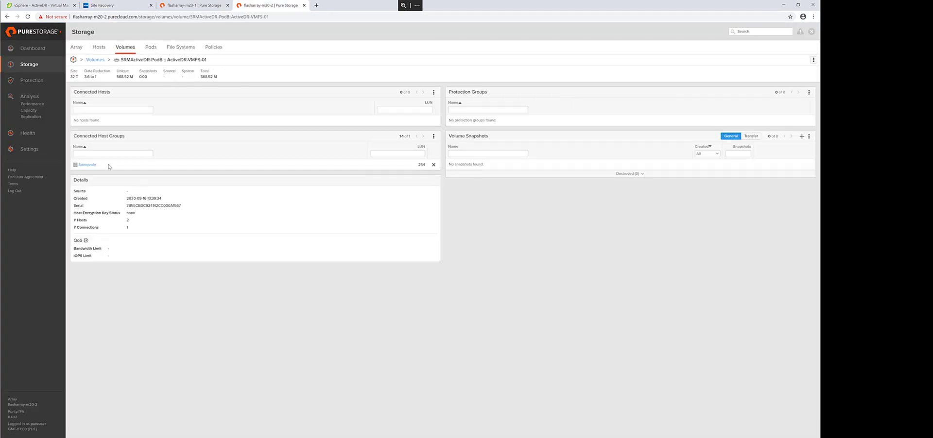
left_click(87, 166)
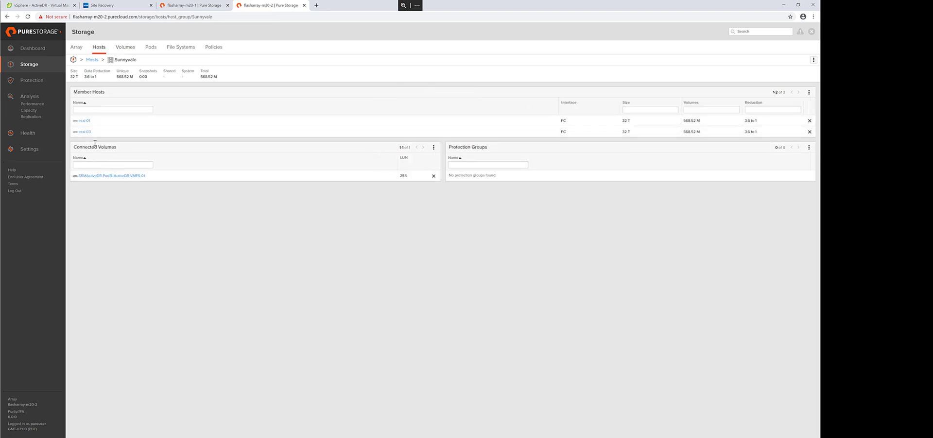
left_click(50, 8)
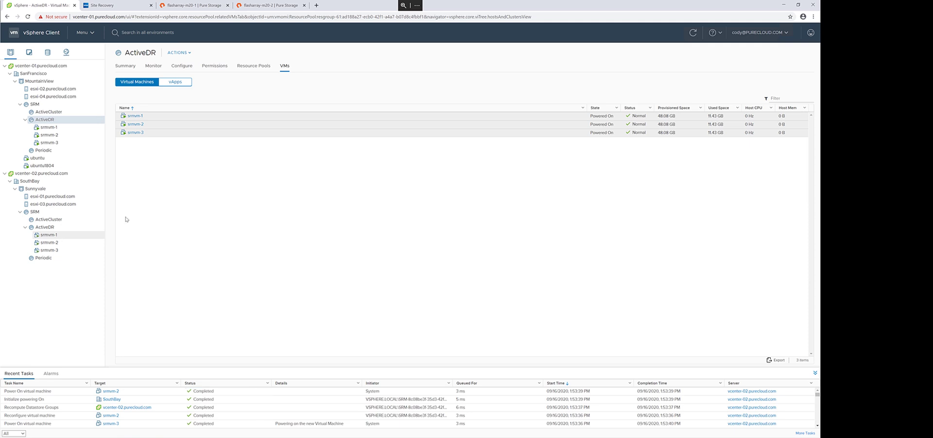
left_click(125, 8)
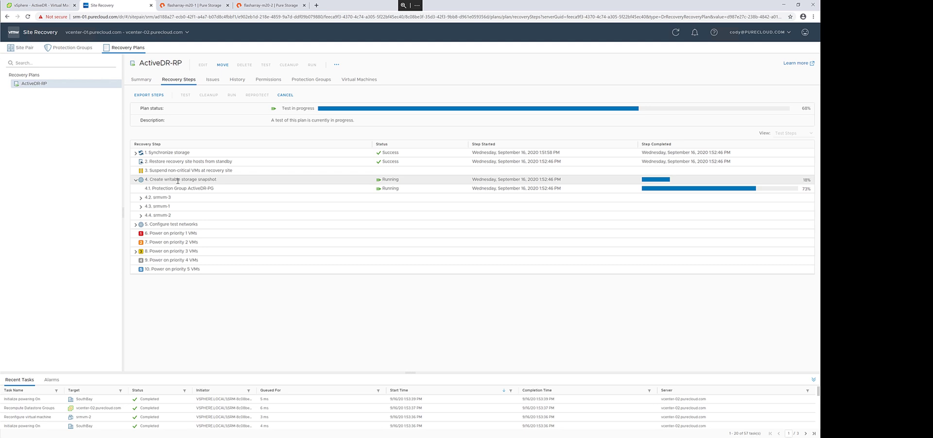
Step: Refresh the ActiveDR-RP test status, launch its cleanup, and check ActiveDR-VMFS-01 on flasharray-m20-2
left_click(179, 79)
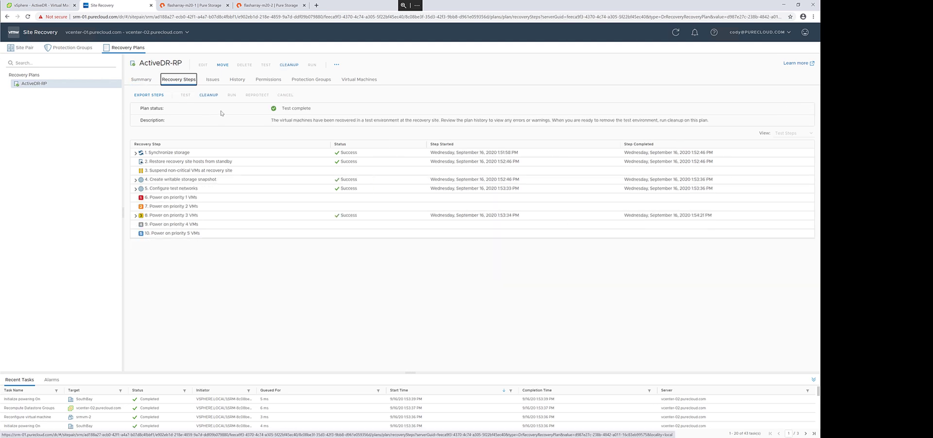
left_click(207, 97)
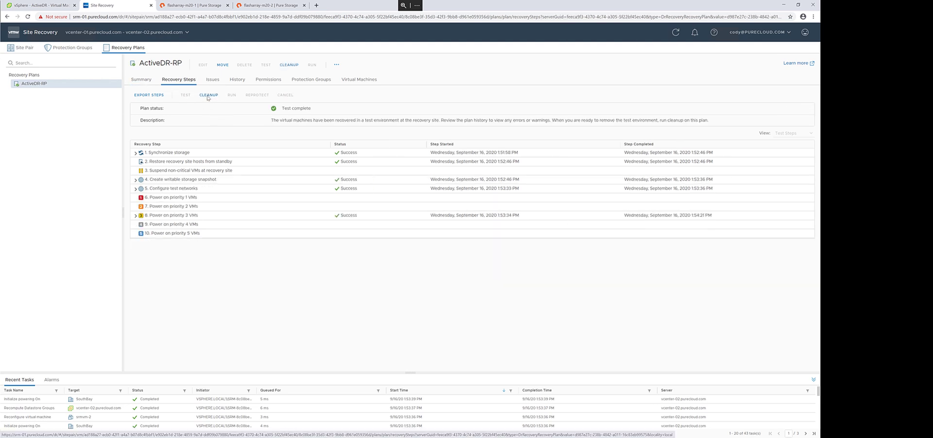
left_click(575, 373)
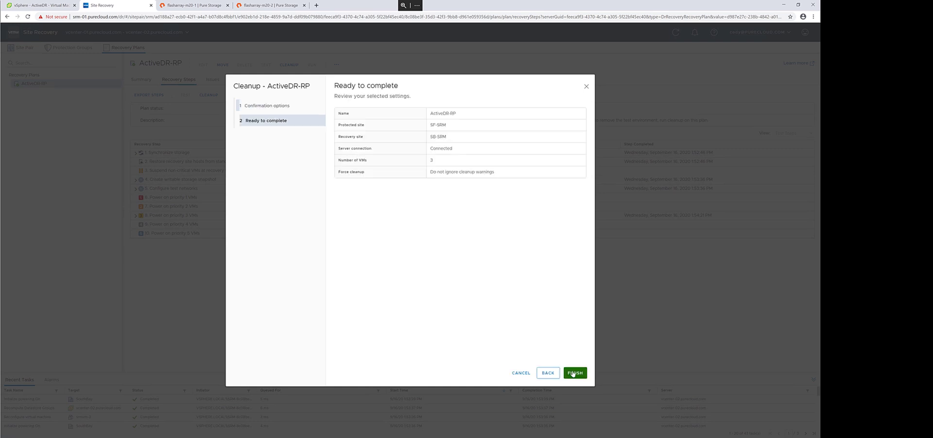
left_click(576, 373)
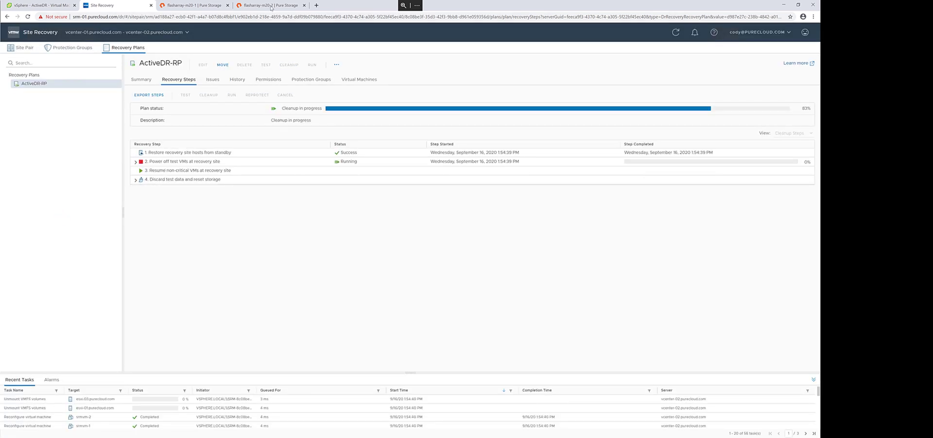
left_click(271, 7)
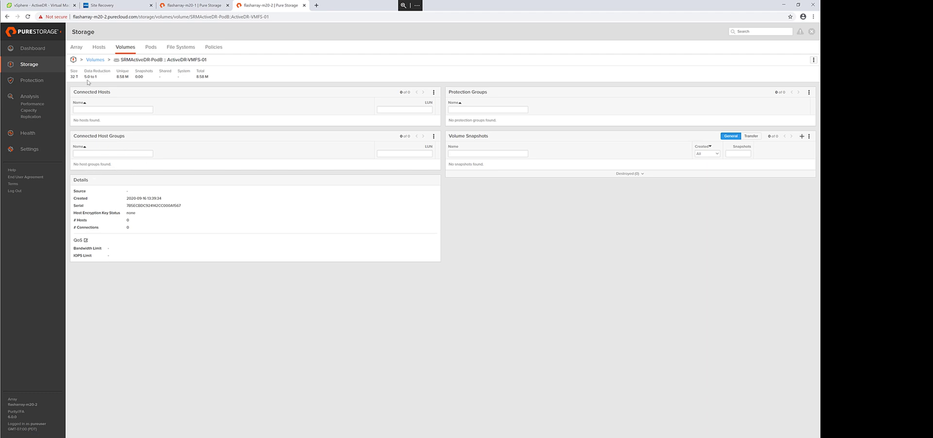
Step: Check that ActiveDR-RP is Ready, then view srmvm-1 to srmvm-3 in the vSphere Client
left_click(110, 9)
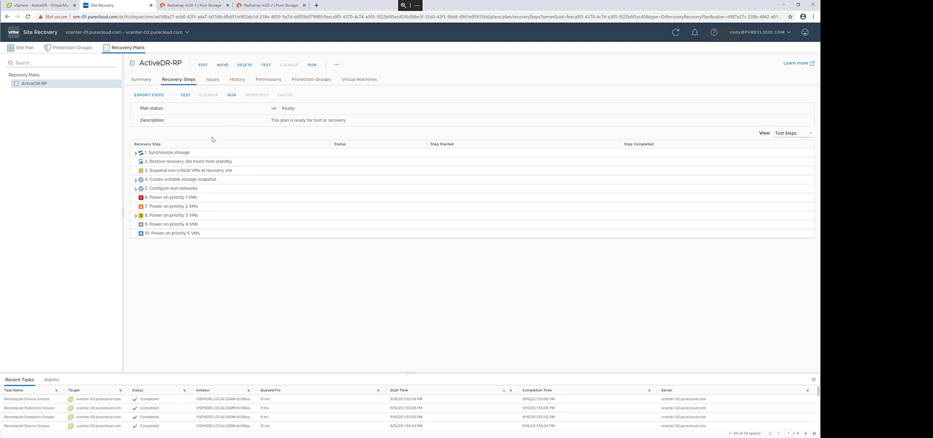
left_click(54, 6)
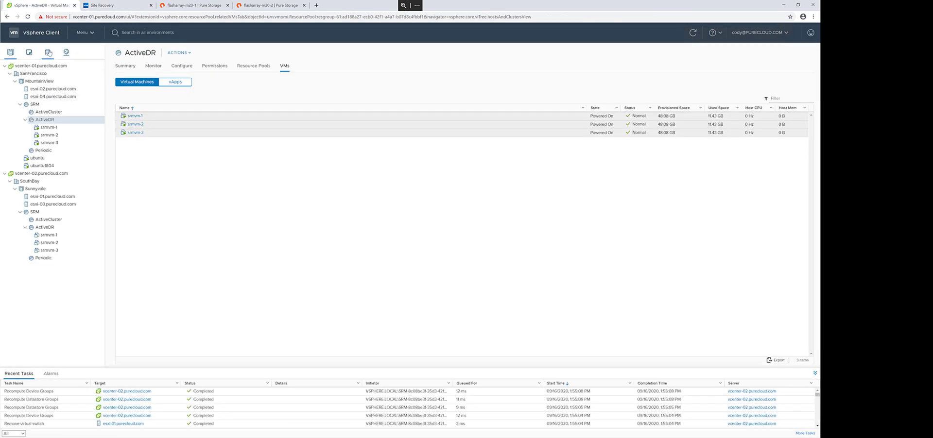
Step: Set a 1 GB/s Volume Bandwidth Limit on ActiveDR-VMFS-01 via Pure Storage > Edit Datastore
left_click(47, 53)
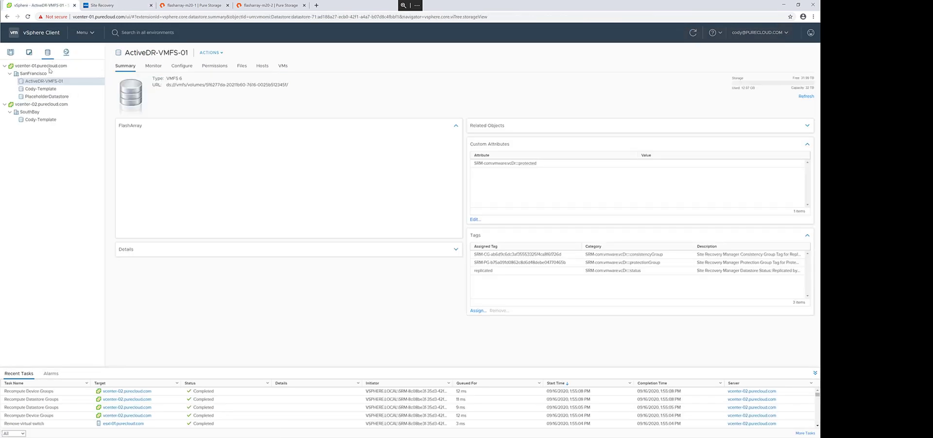
right_click(60, 83)
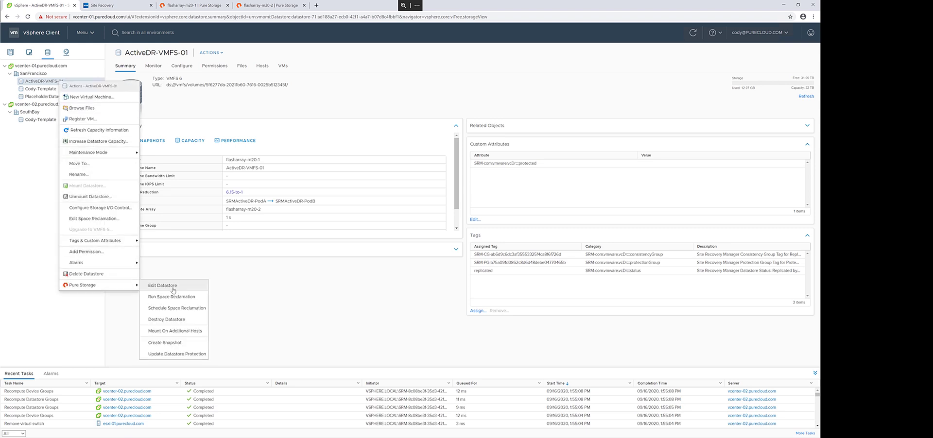
left_click(174, 290)
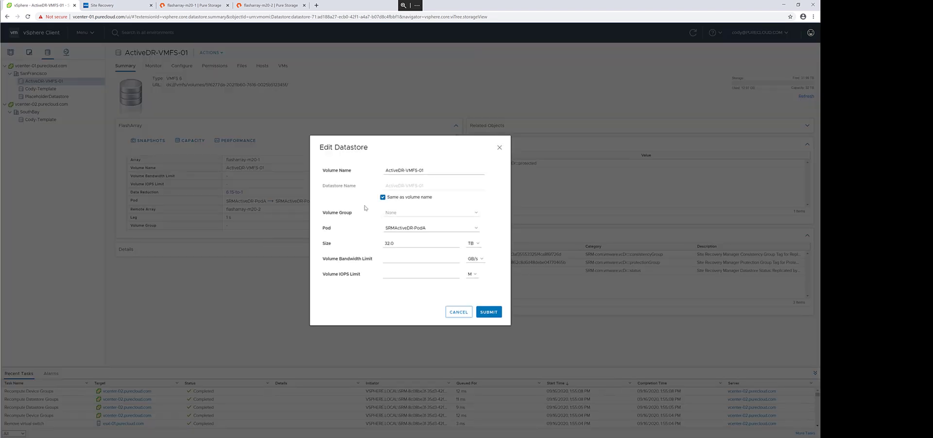
left_click(390, 259)
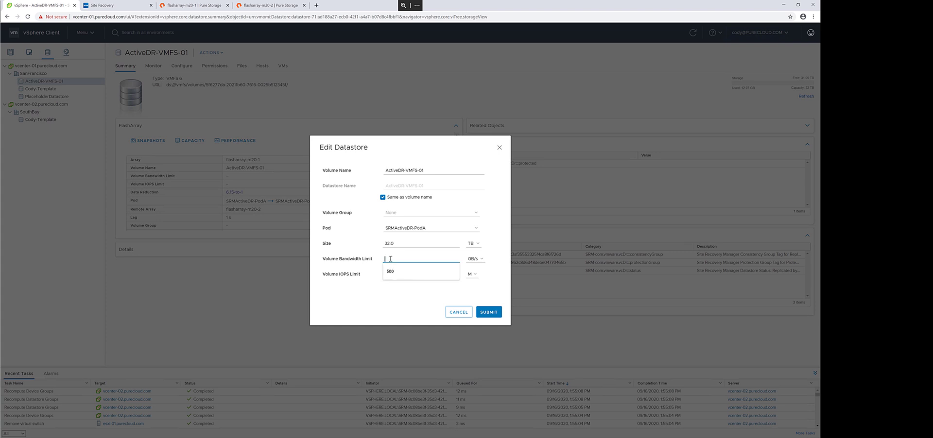
type("1")
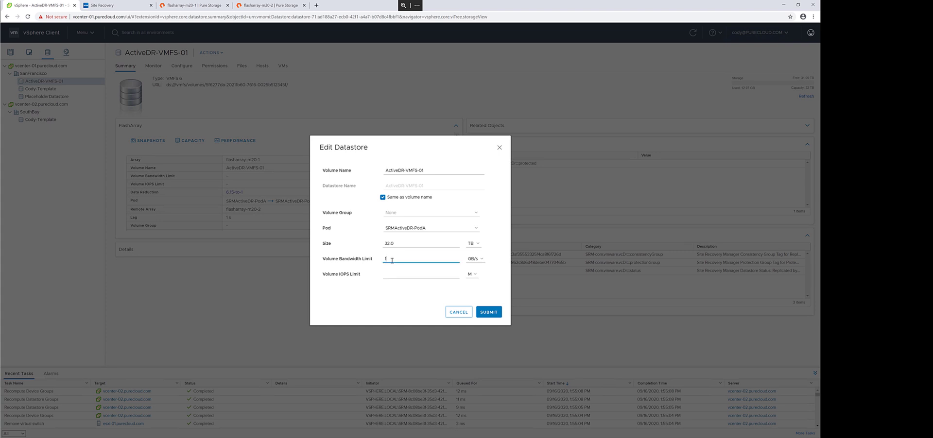
left_click(408, 299)
left_click(489, 312)
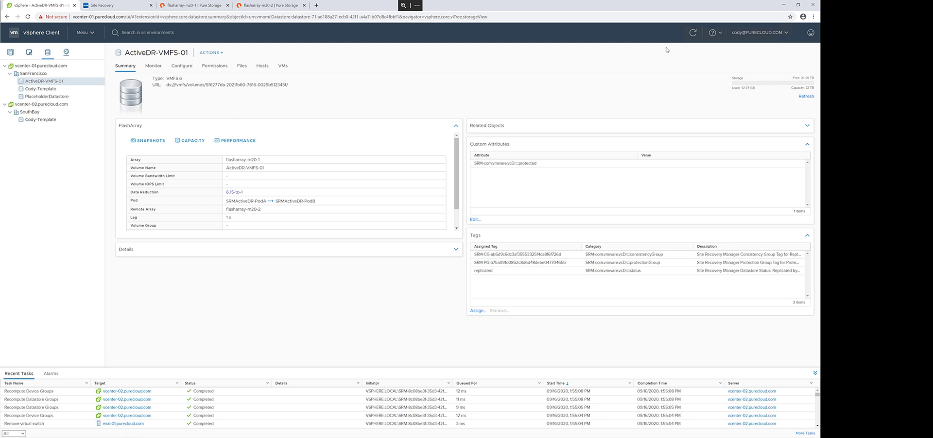
Step: Reload the ActiveDR-VMFS-01 summary to confirm the 1 GB/s limit in FlashArray details
left_click(150, 69)
left_click(130, 68)
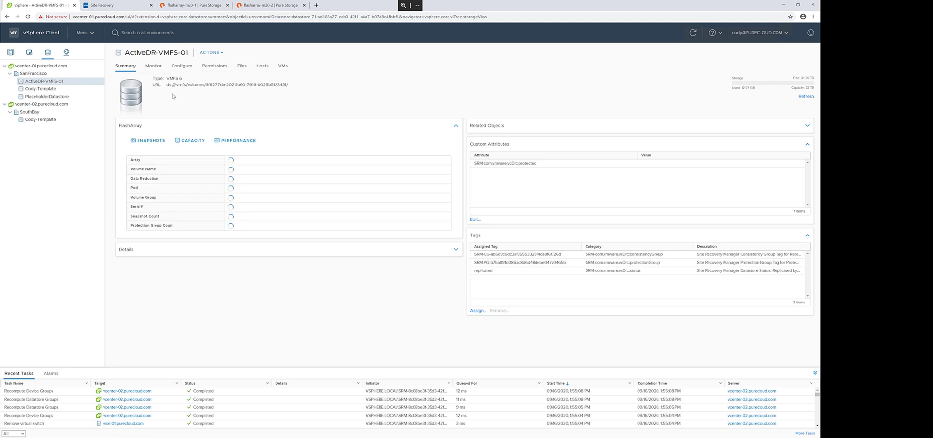
scroll(252, 167, "down", 1)
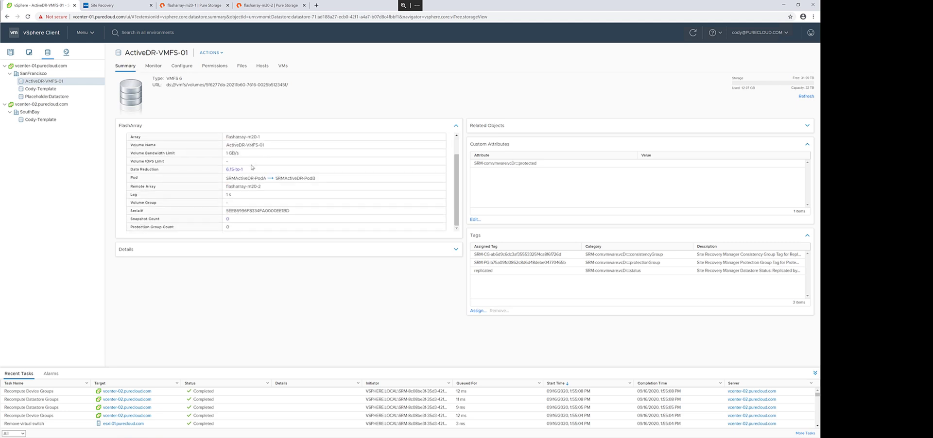
scroll(251, 166, "up", 1)
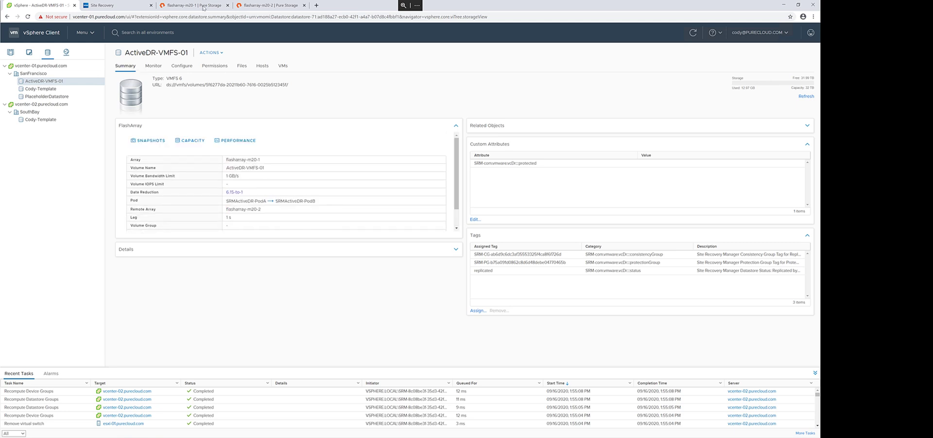
Step: Launch a second ActiveDR-RP test with 'Replicate recent changes' kept checked
left_click(102, 6)
left_click(178, 95)
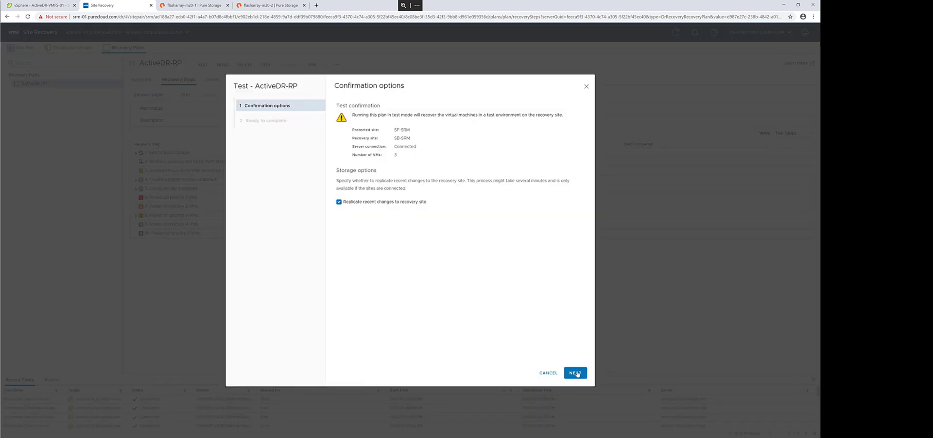
left_click(577, 374)
left_click(577, 375)
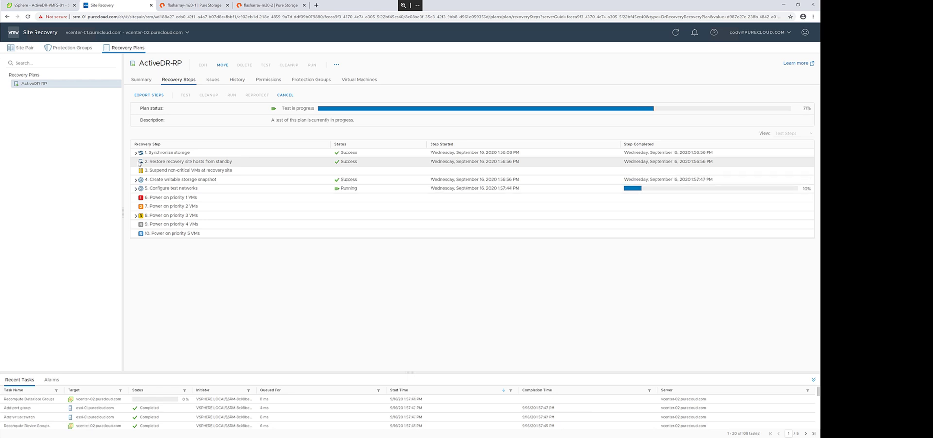
Step: Open srmvm-1's ActiveDR-VMFS-01 datastore on vcenter-02 to verify the 1 GB/s limit, then return to Site Recovery
left_click(54, 6)
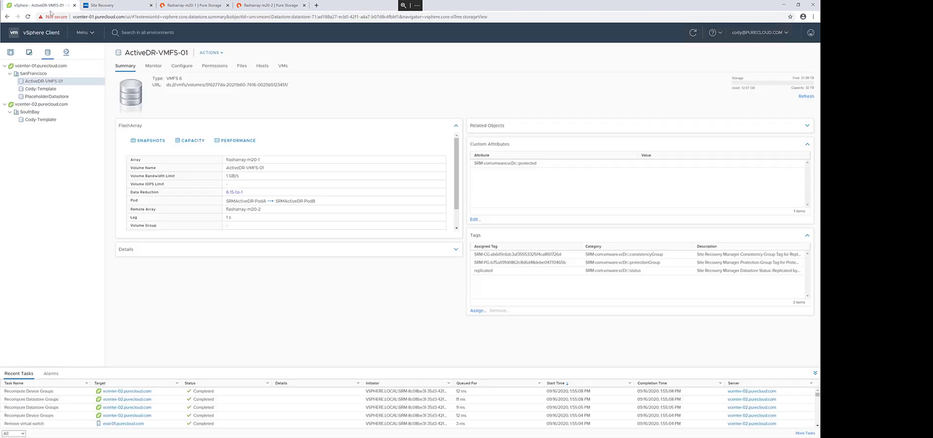
left_click(10, 52)
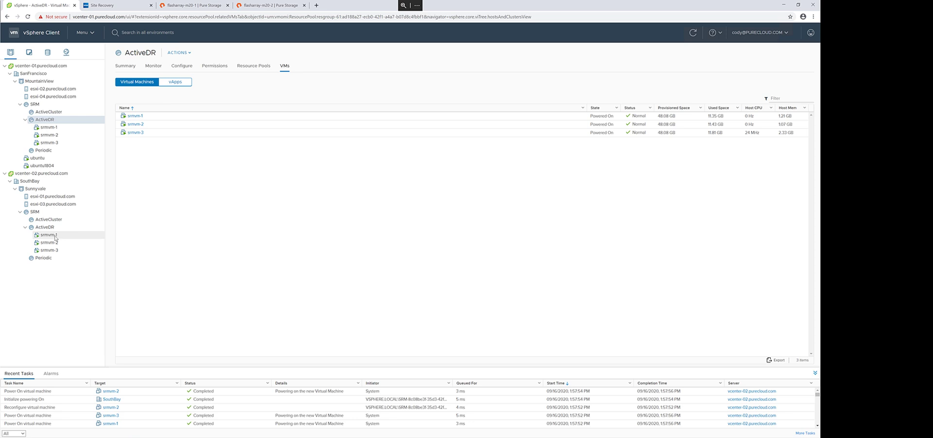
left_click(54, 235)
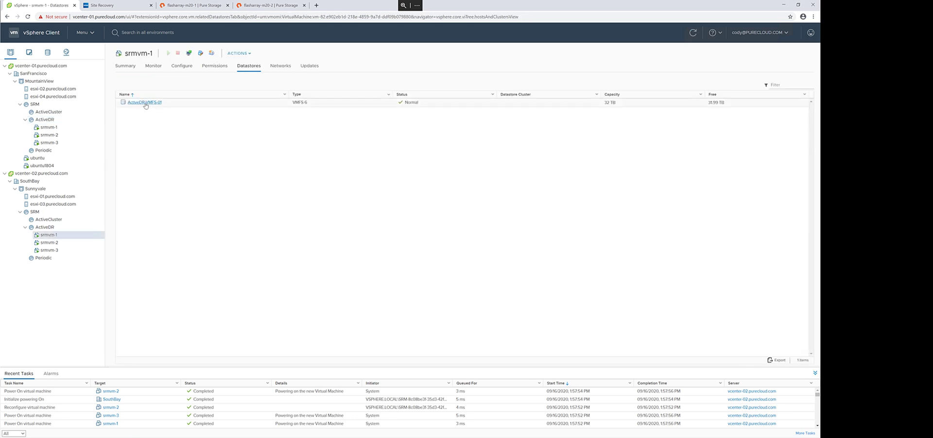
left_click(145, 102)
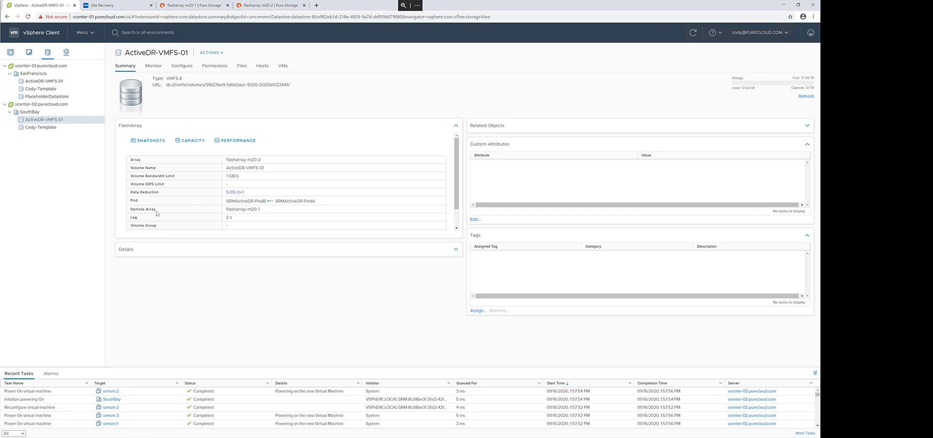
left_click(121, 9)
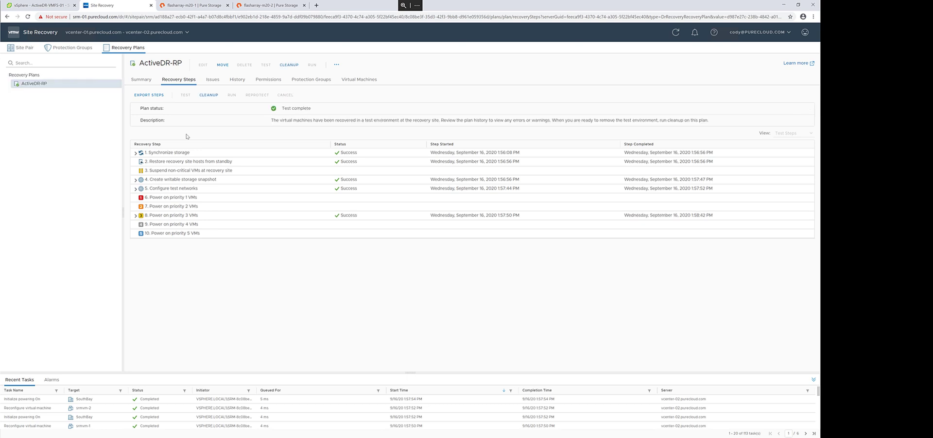
Step: Run the Cleanup wizard on the ActiveDR-RP recovery plan to remove the test VMs
left_click(209, 95)
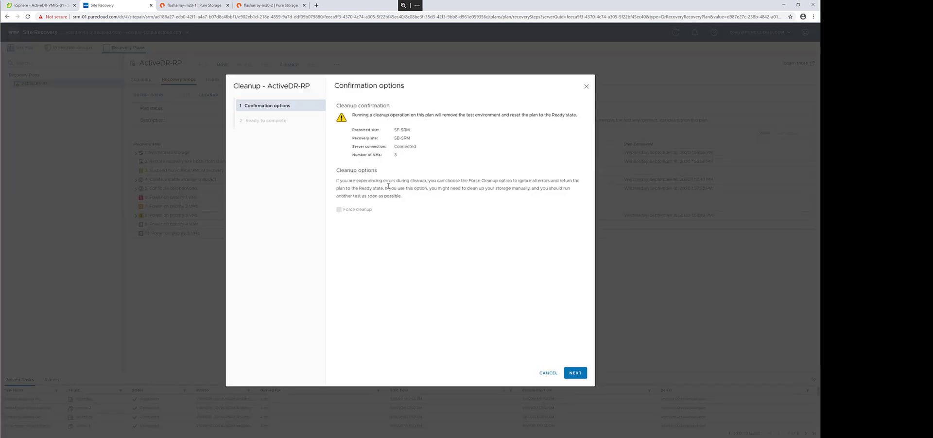
left_click(575, 372)
left_click(574, 373)
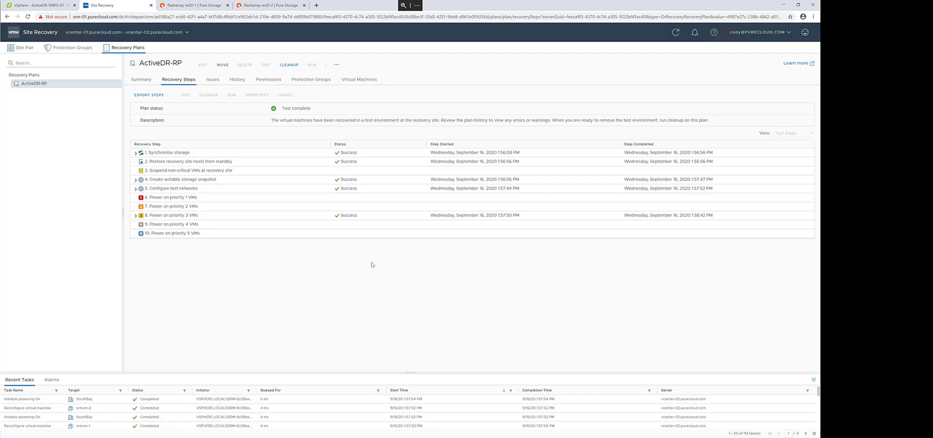